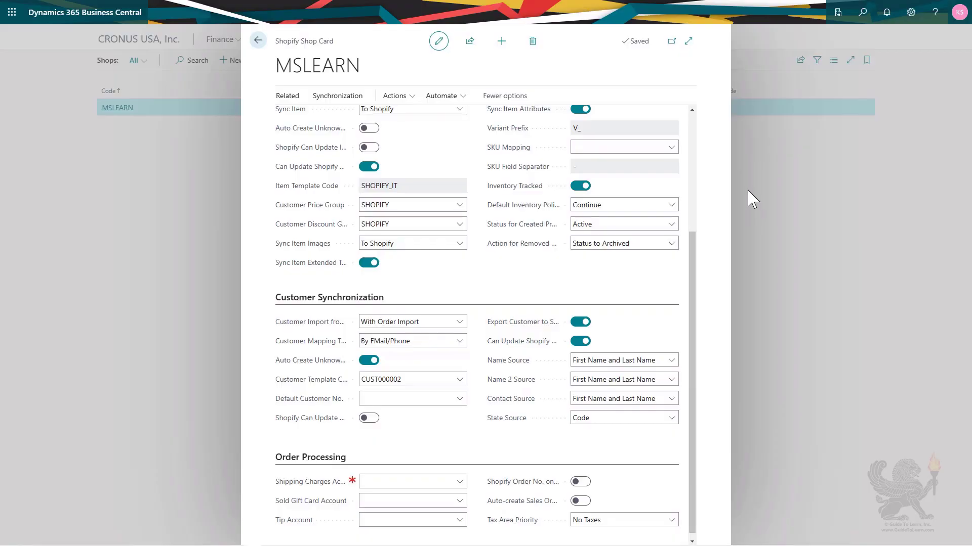
Open the Synchronization actions menu on the MSLEARN Shopify Shop Card.
click(349, 101)
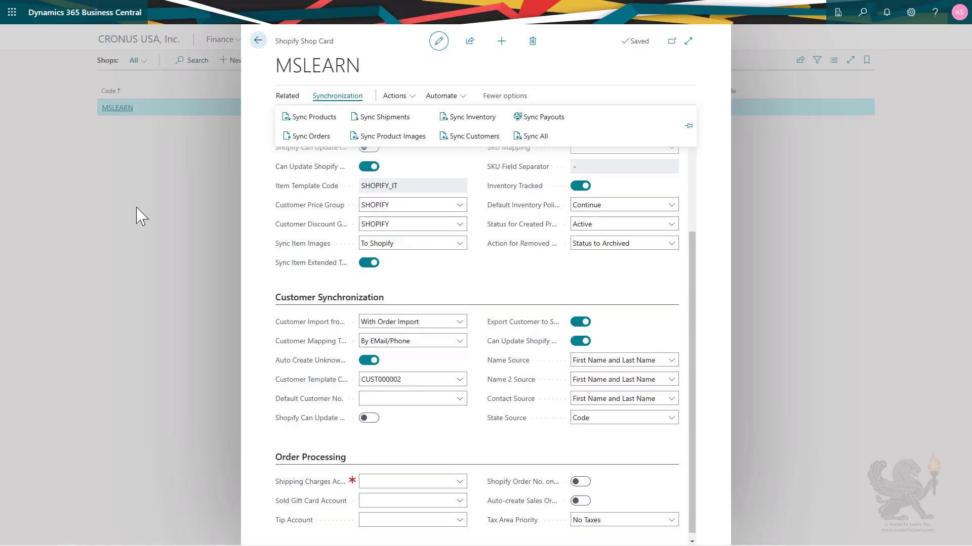
Switch to Shopify Orders, filter to Open orders, and start a new draft order.
key(ctrl+Tab)
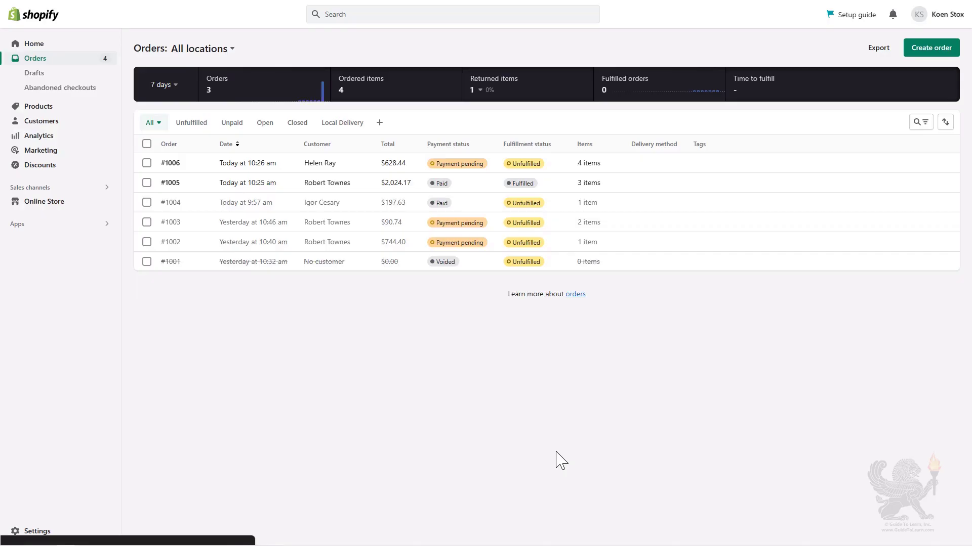
click(264, 123)
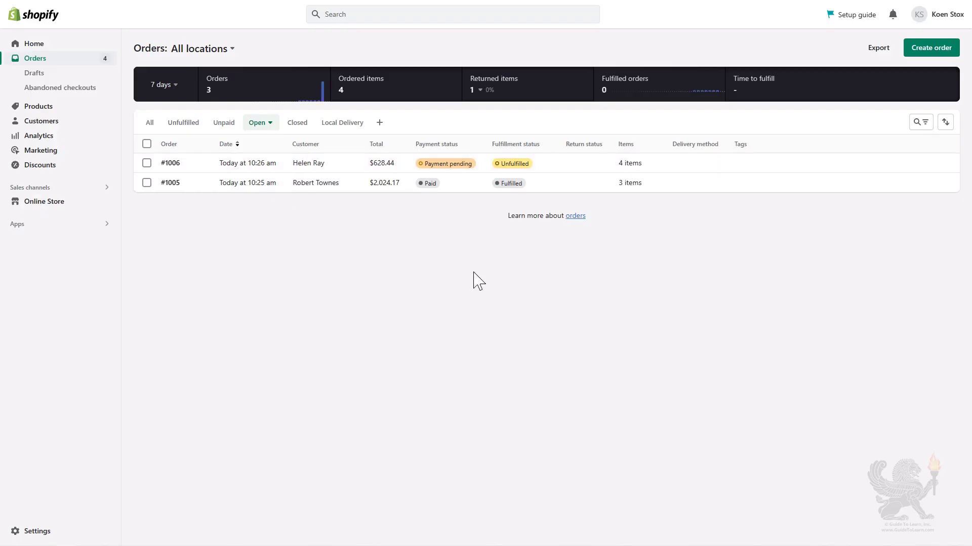
click(932, 49)
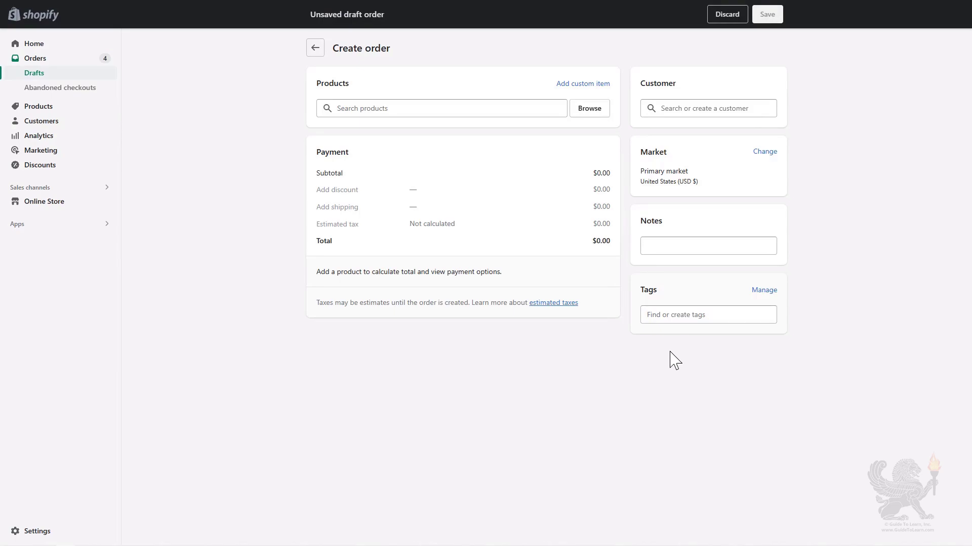
Create and save a new customer with first and last name, e-mail and a Belgian shipping address.
click(689, 110)
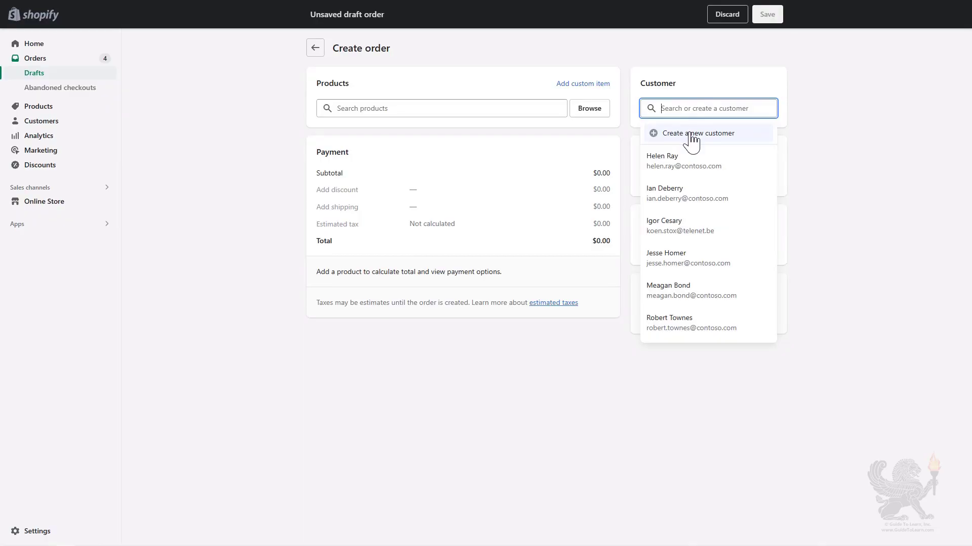
click(691, 133)
key(Tab)
key(Tab)
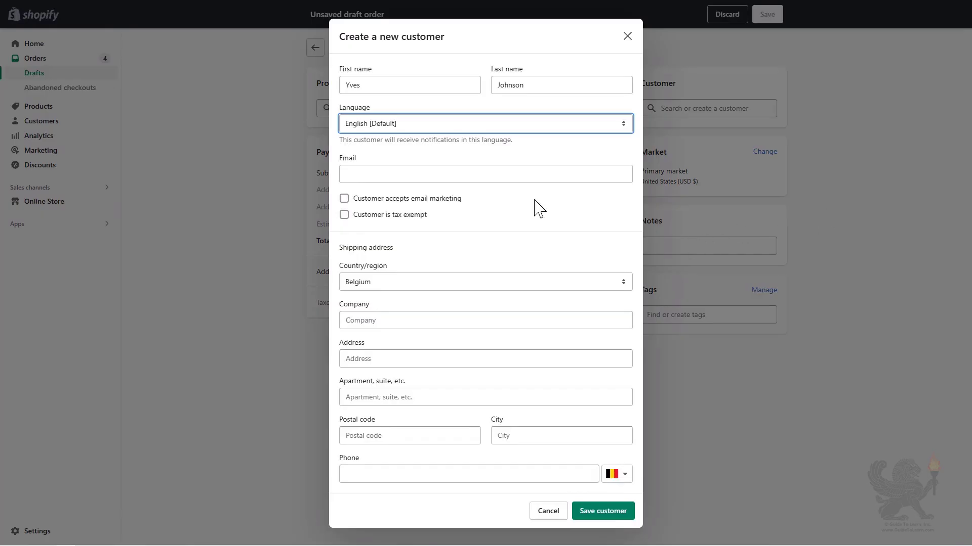
click(429, 179)
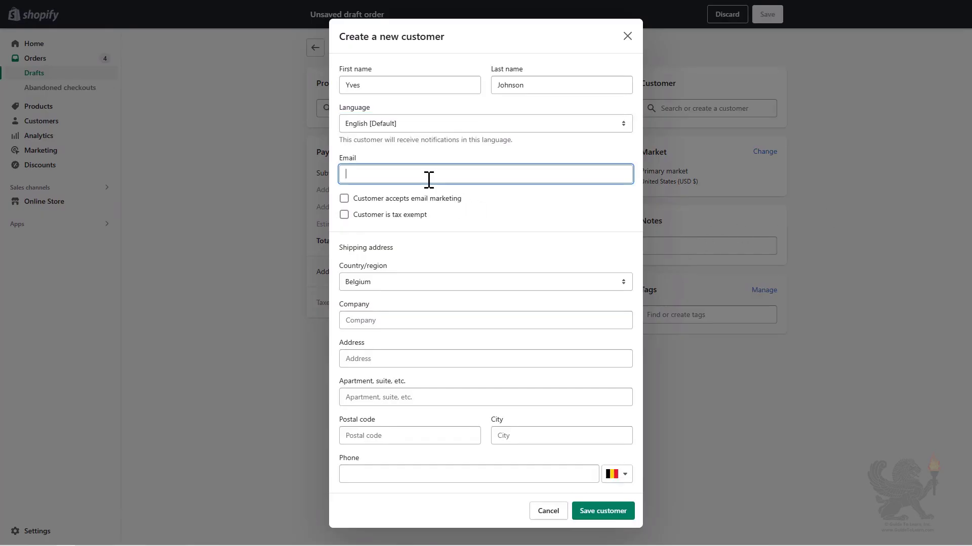
click(381, 358)
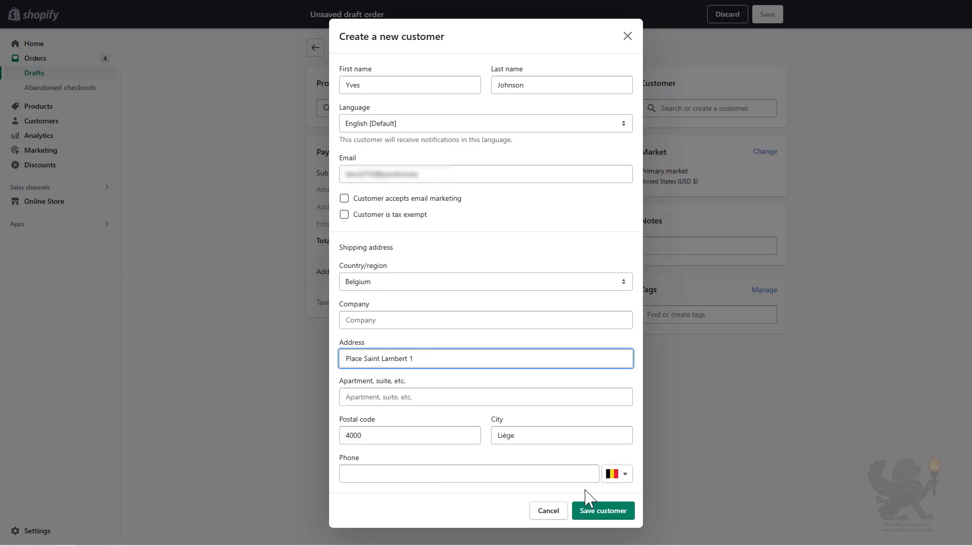
click(609, 518)
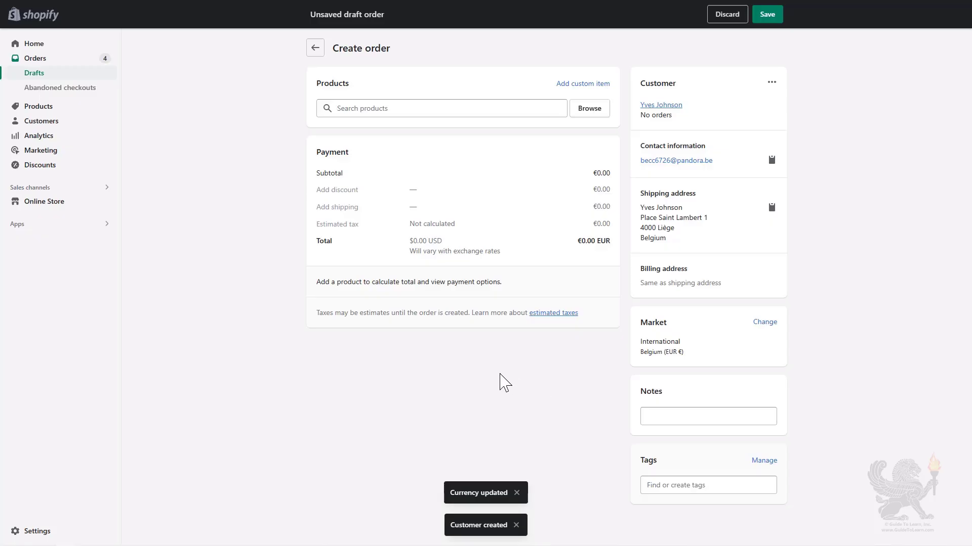
Add the ATHENS Desk from All products to the draft order with quantity 2.
click(592, 115)
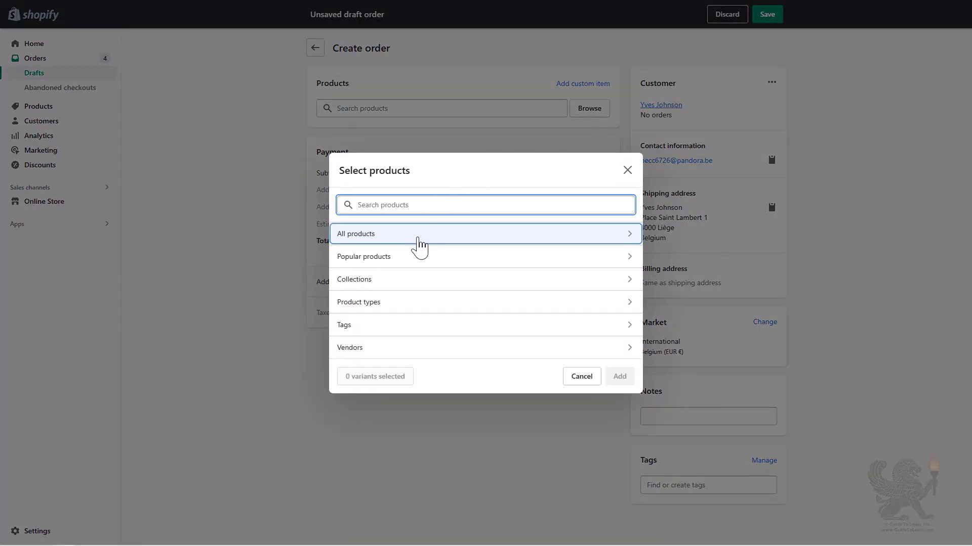
click(418, 248)
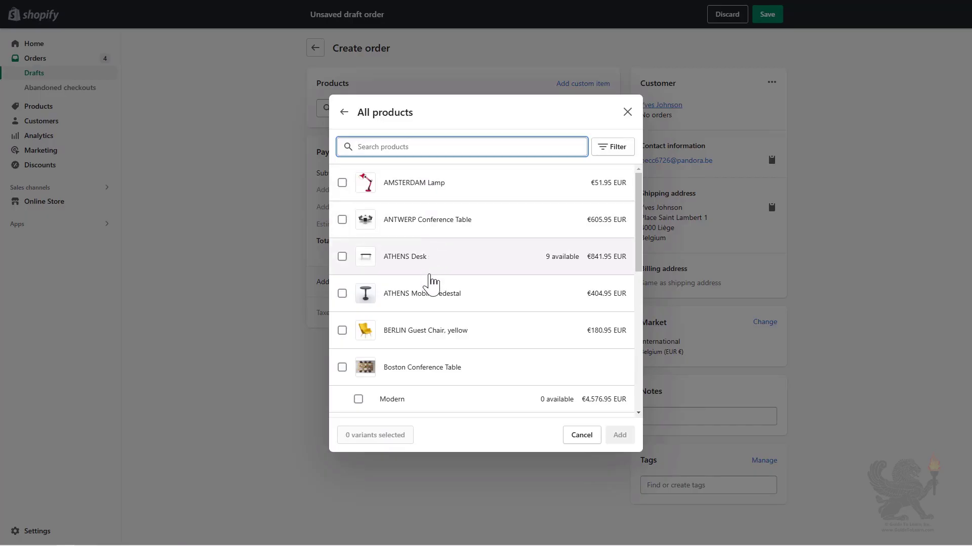
click(401, 263)
click(618, 438)
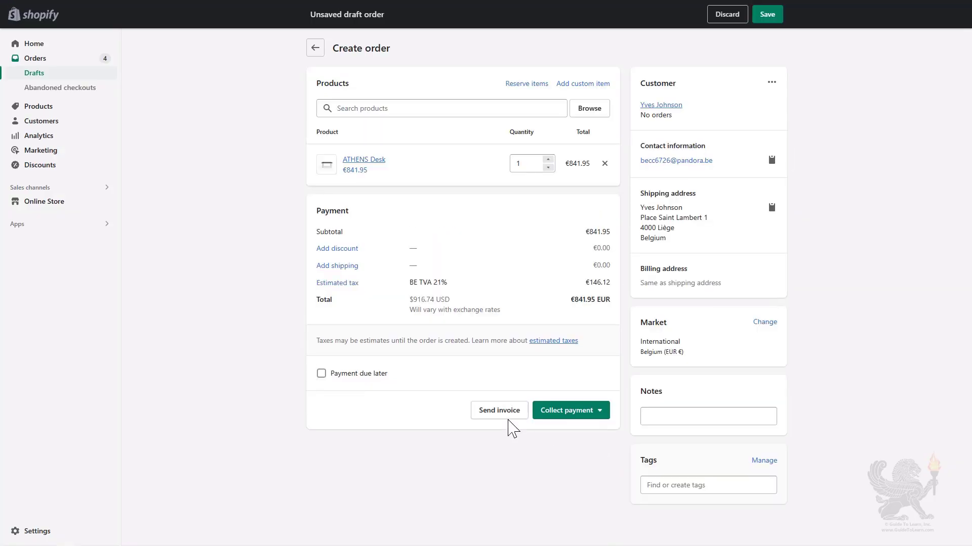
click(548, 160)
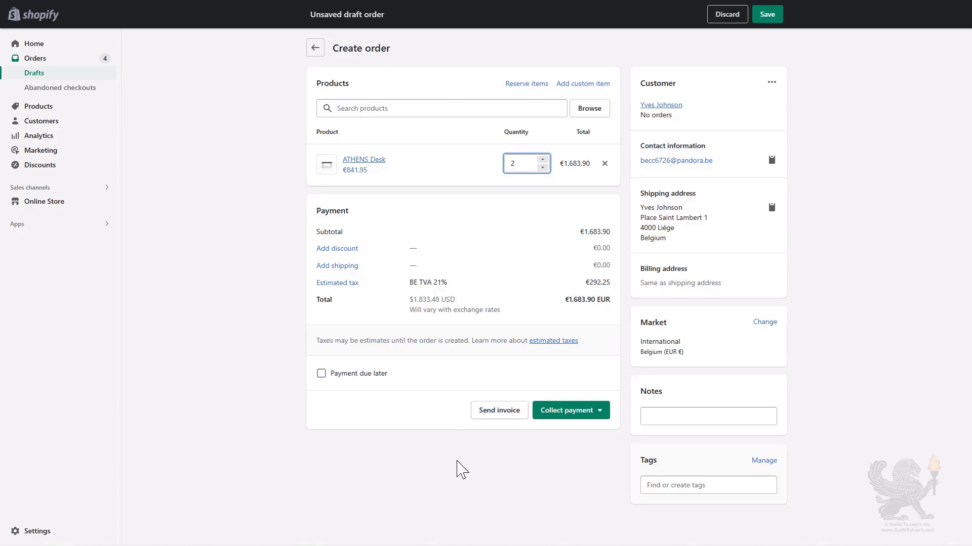
Enable Payment due later with Due on receipt terms, after reviewing the Collect payment options.
click(321, 373)
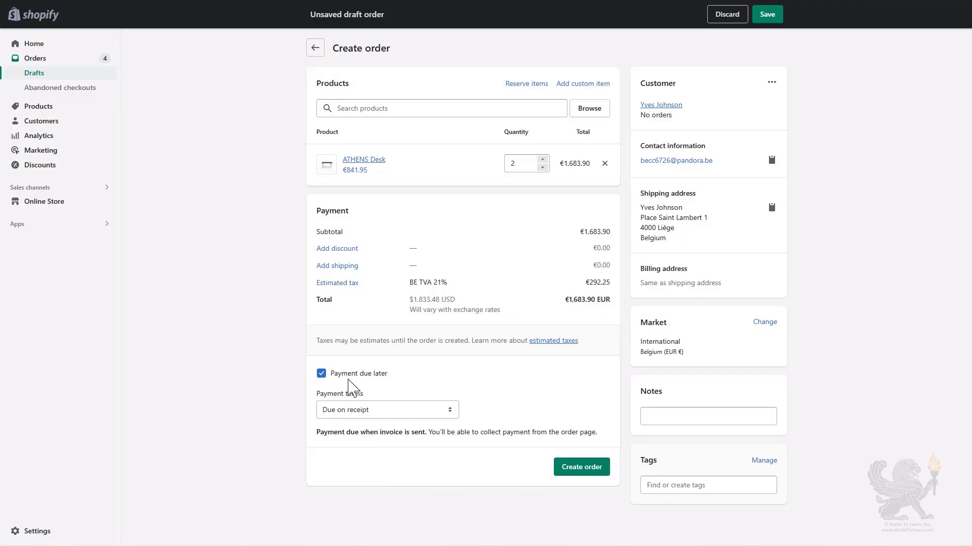
click(321, 374)
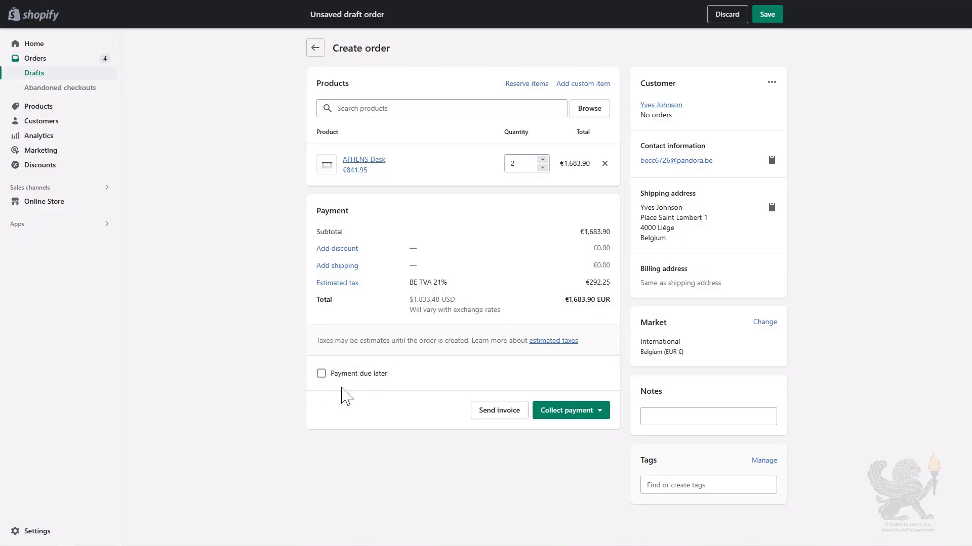
click(605, 415)
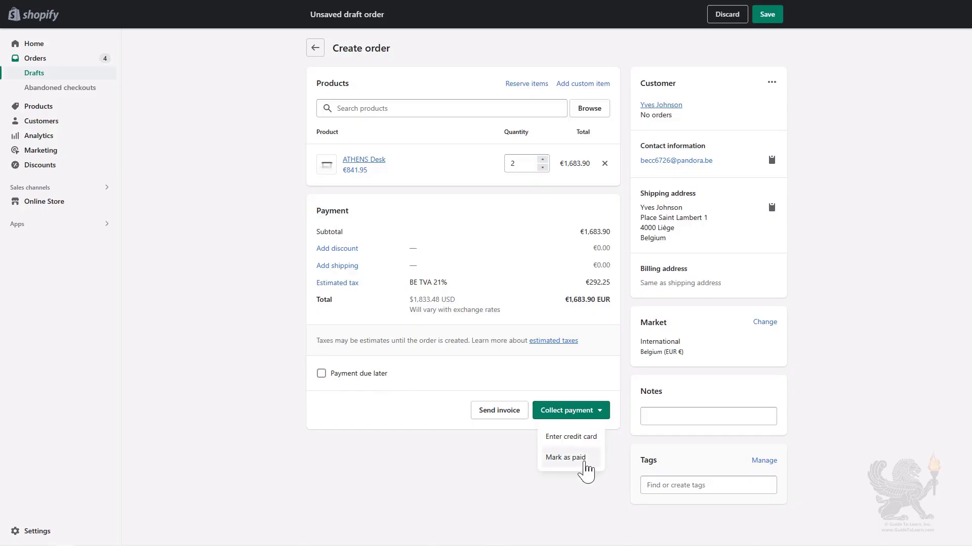
click(491, 459)
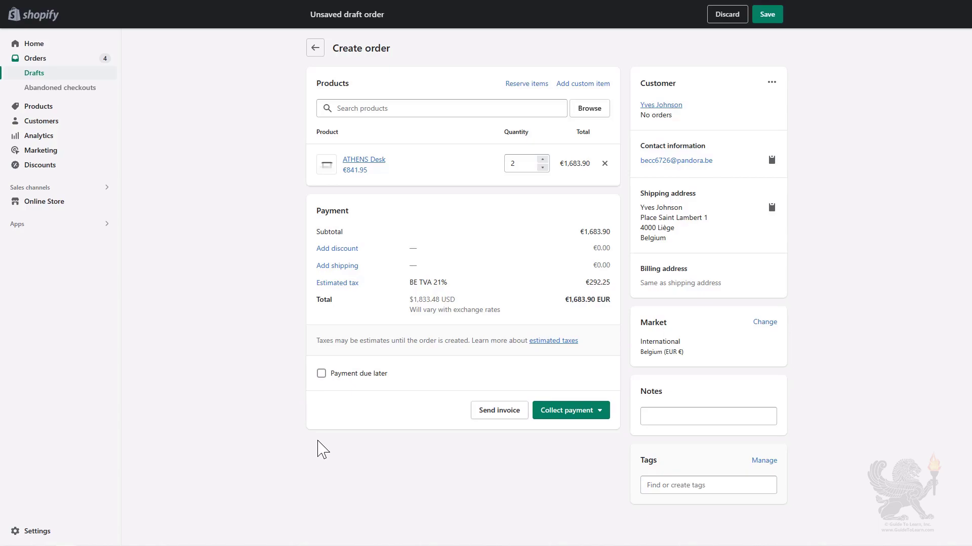
click(322, 374)
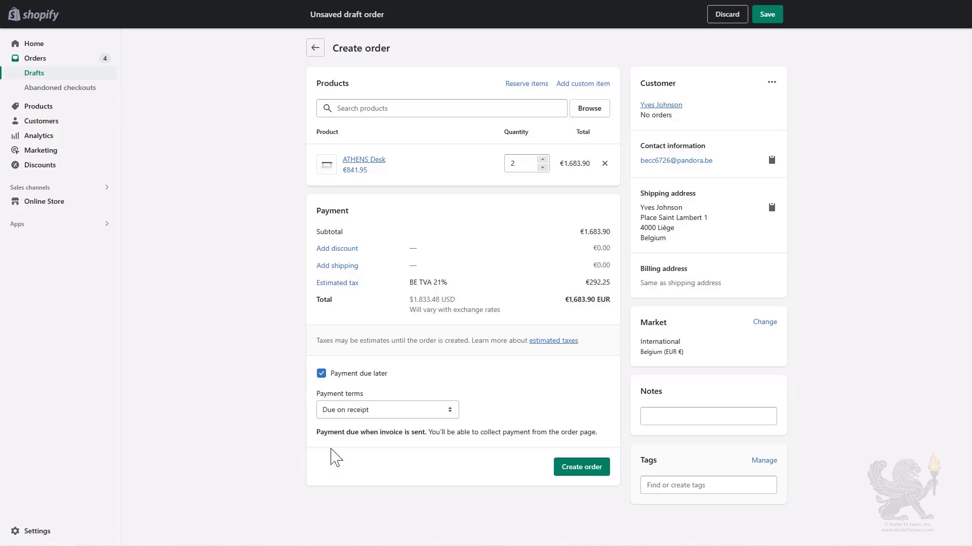
Create the order without payment and view it in the Open orders list.
click(571, 471)
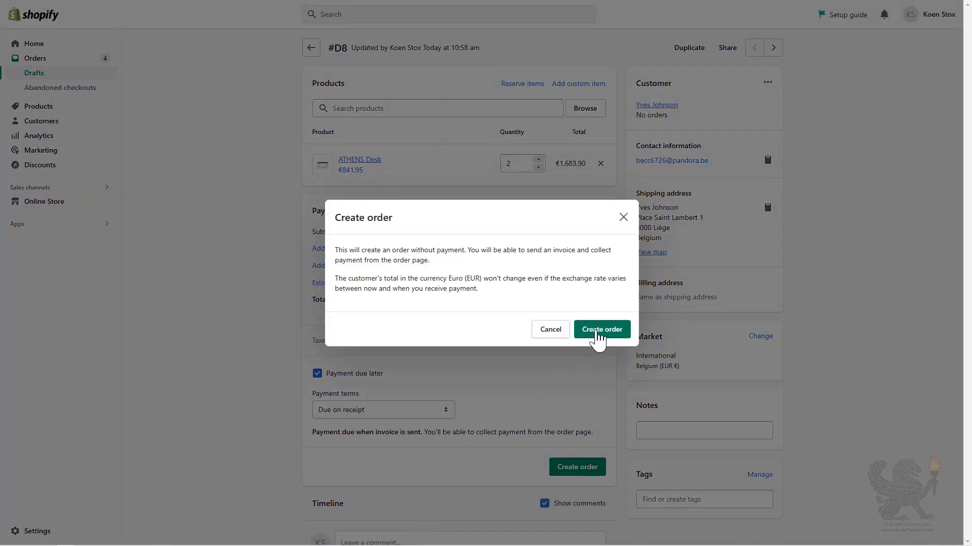
click(598, 331)
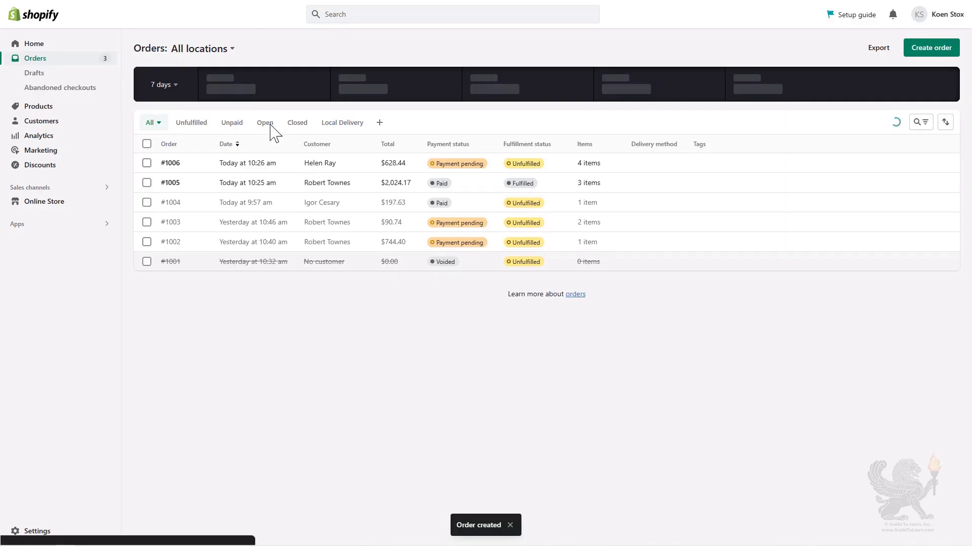
click(268, 125)
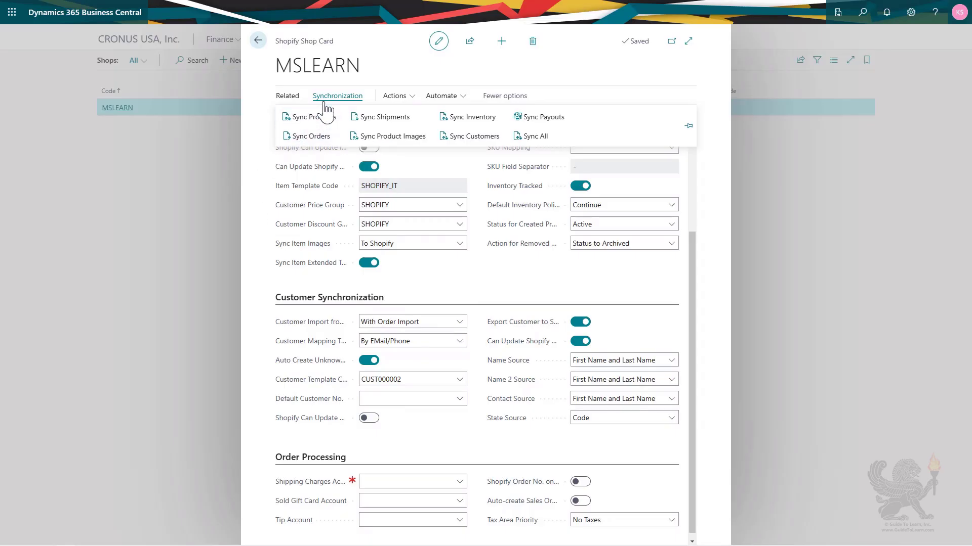
Choose Sync Orders to open the Sync Orders from Shopify request for shop MSLEARN.
click(311, 138)
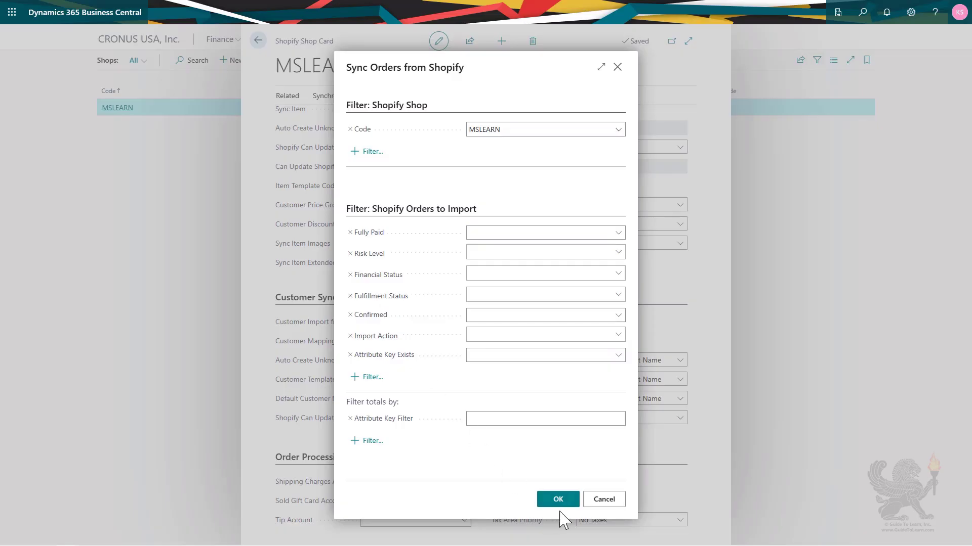
Run the MSLEARN order sync and hide the FactBox pane to show imported order #1007.
click(567, 499)
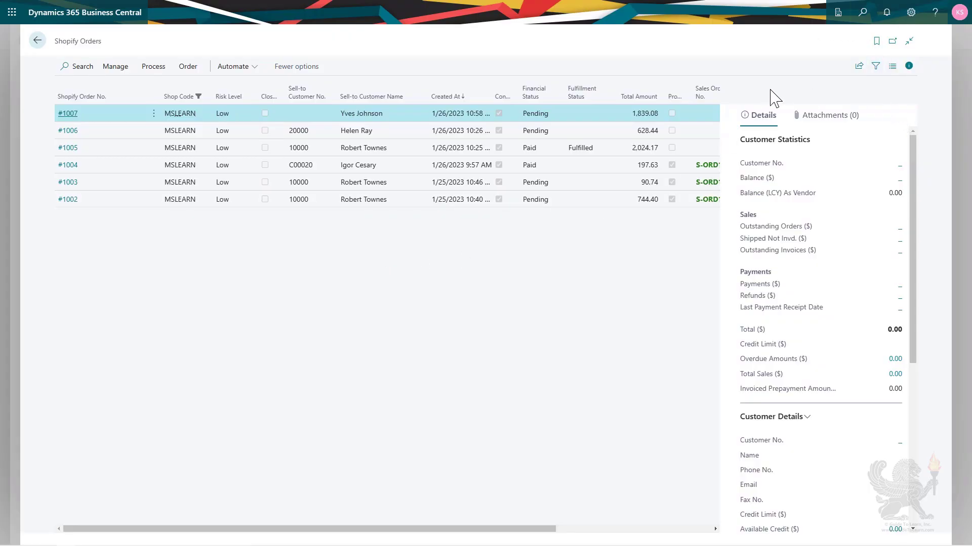
click(909, 66)
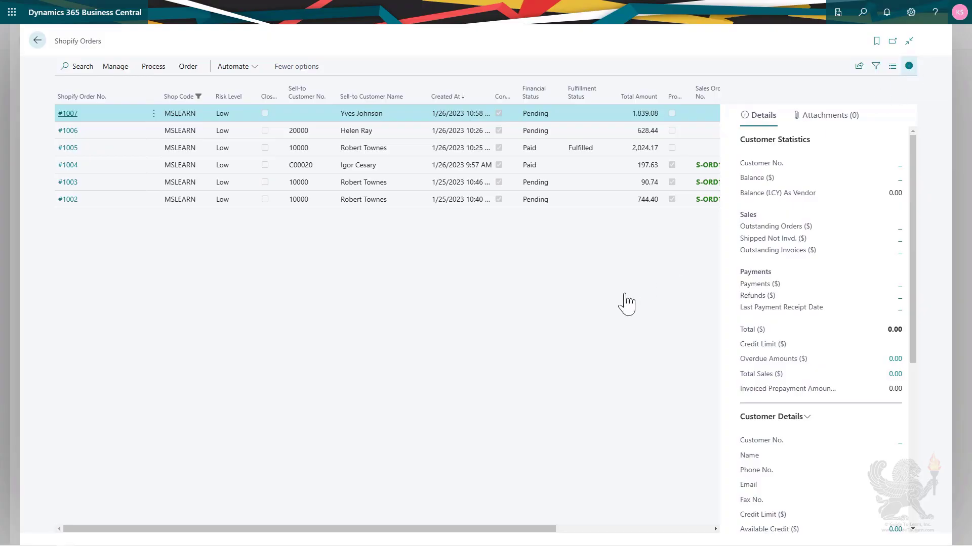